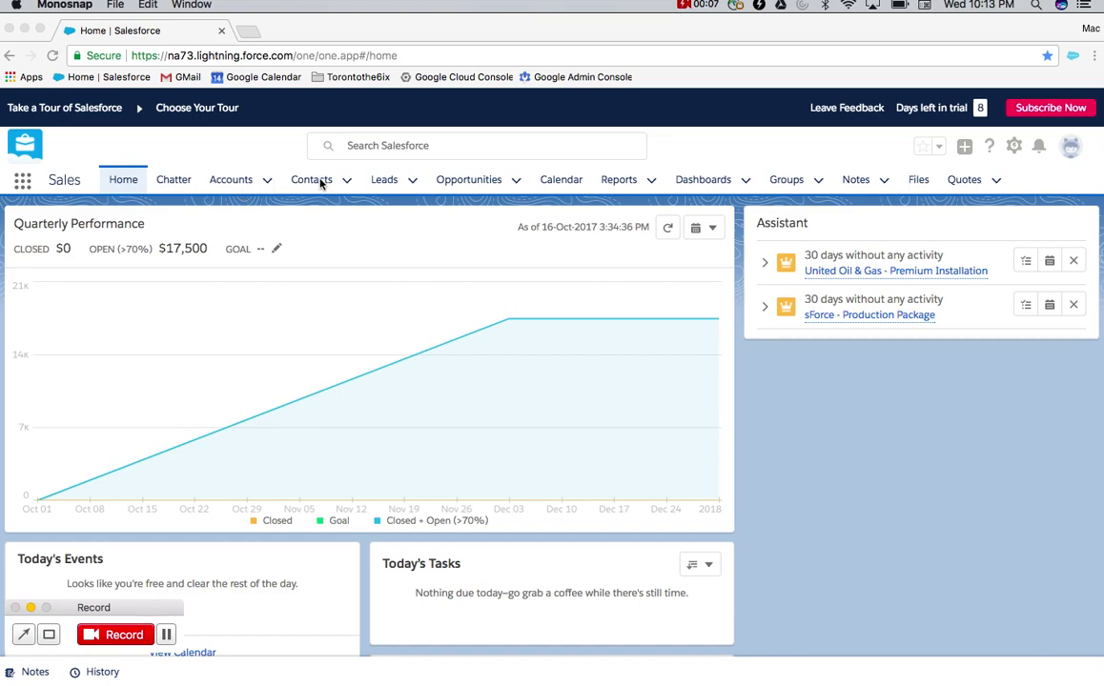
Step: Go to the Contacts tab, showing the Recently Viewed contacts list and its list views
click(274, 160)
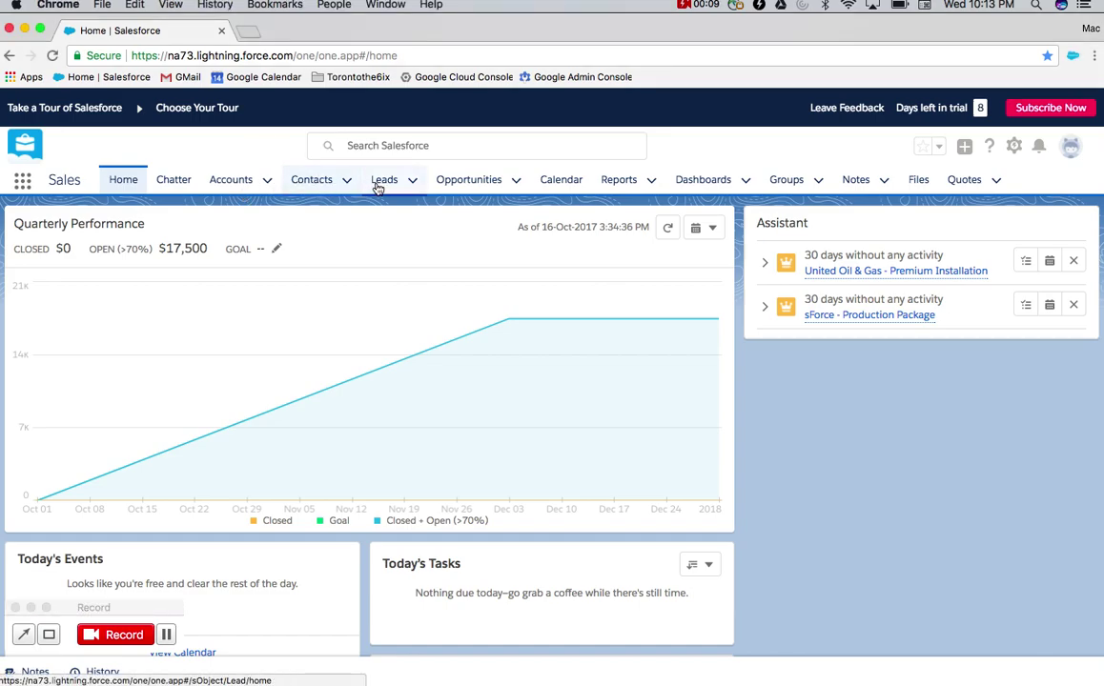
click(326, 184)
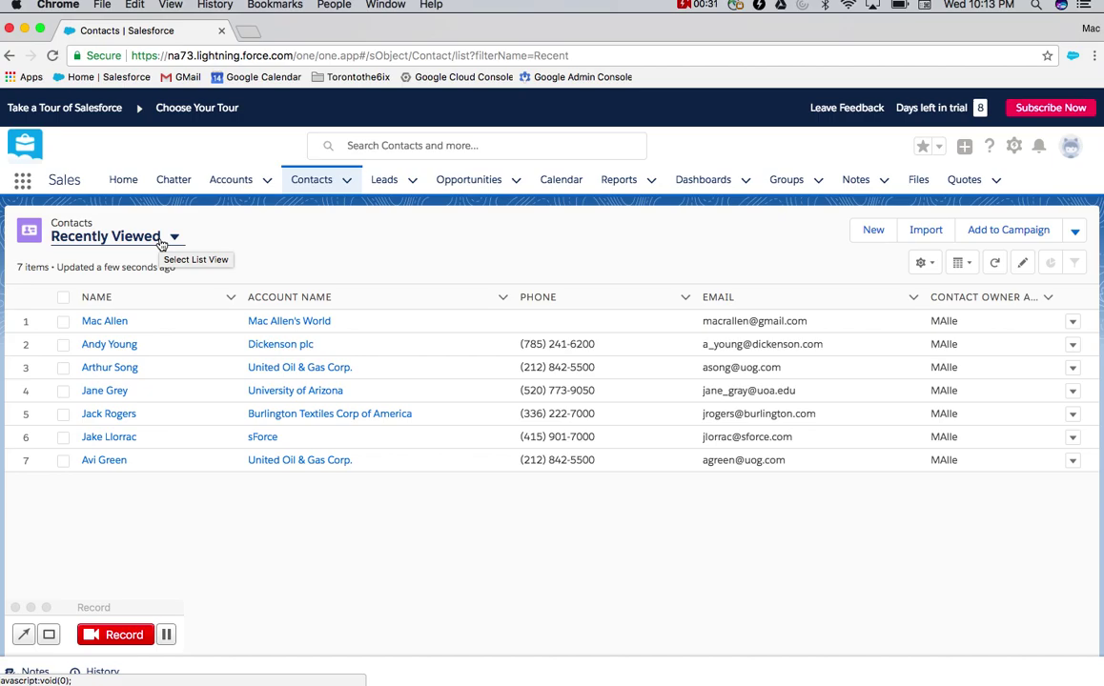
Step: Switch the Contacts list view to C-Level Contacts and check its List View Controls
click(161, 244)
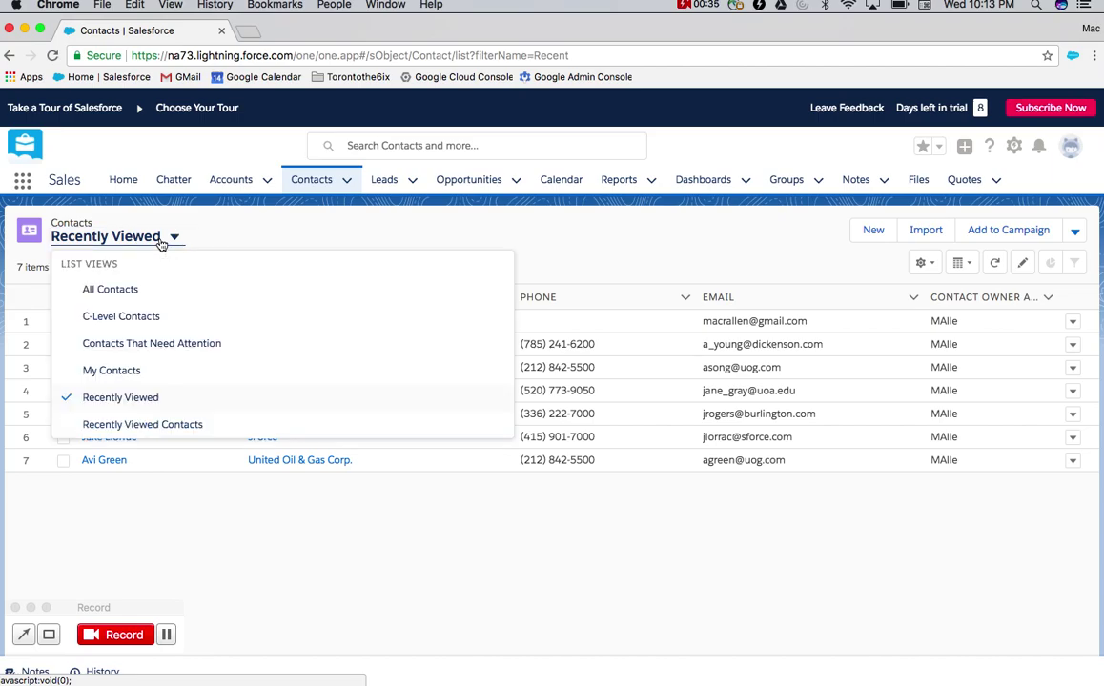
click(114, 315)
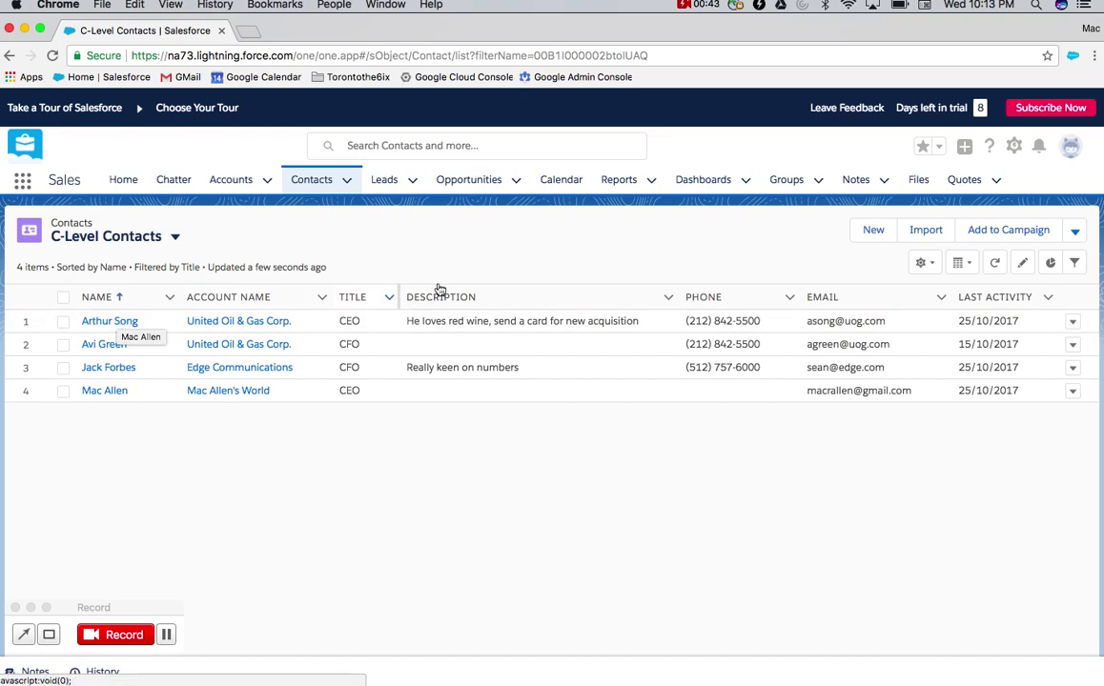
click(935, 272)
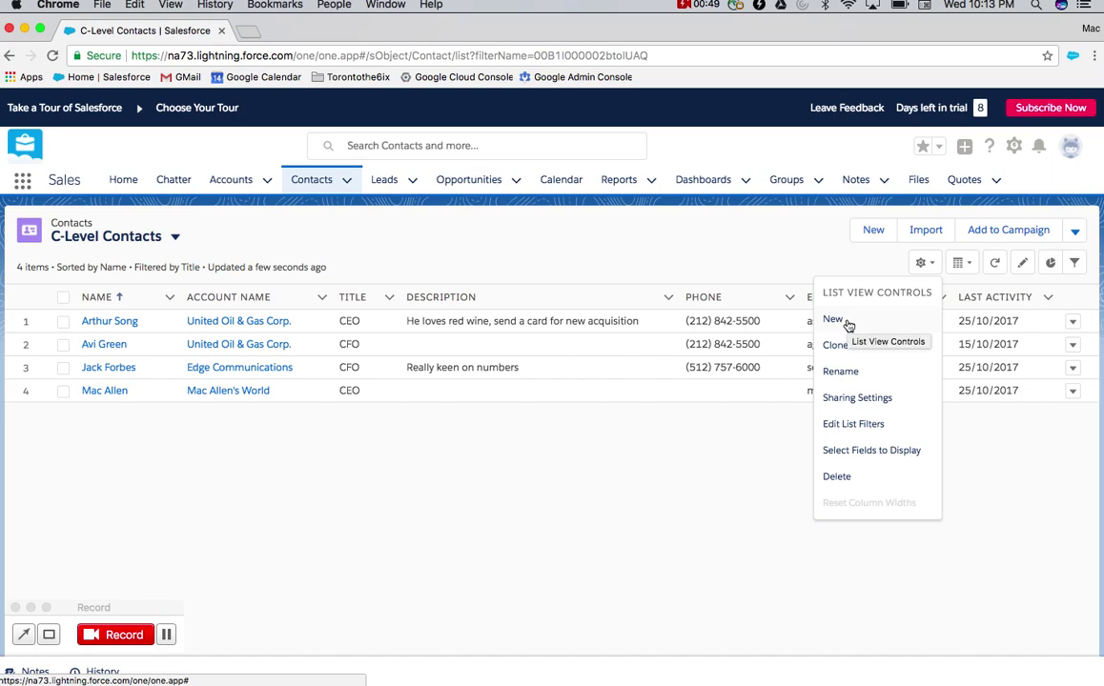
click(697, 197)
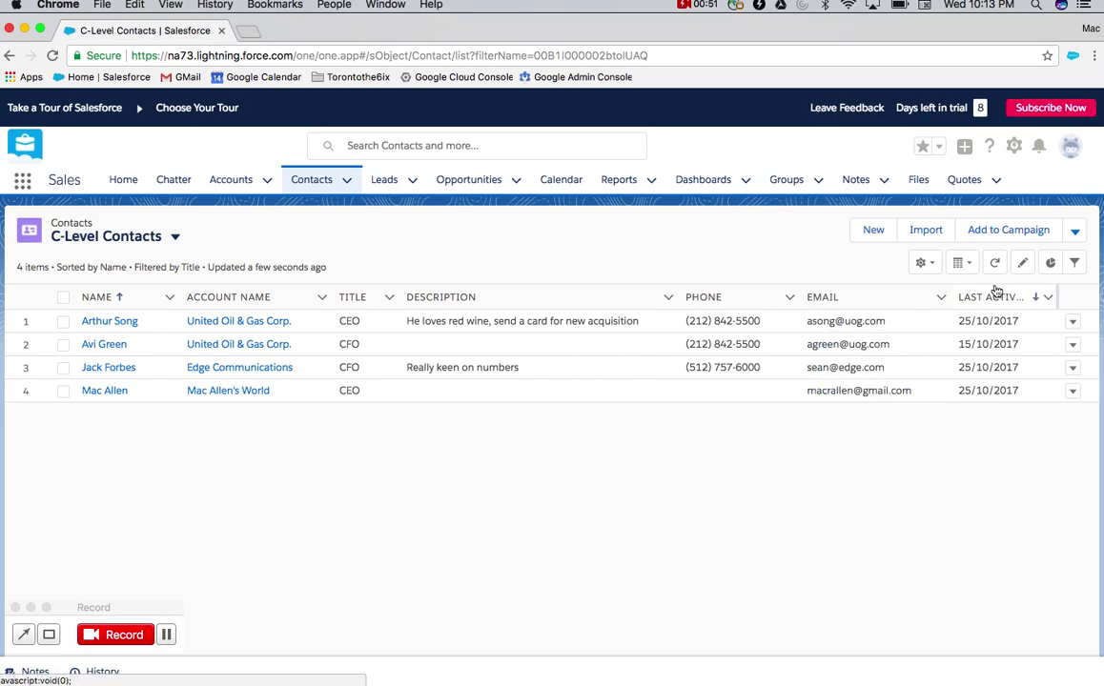
click(1074, 270)
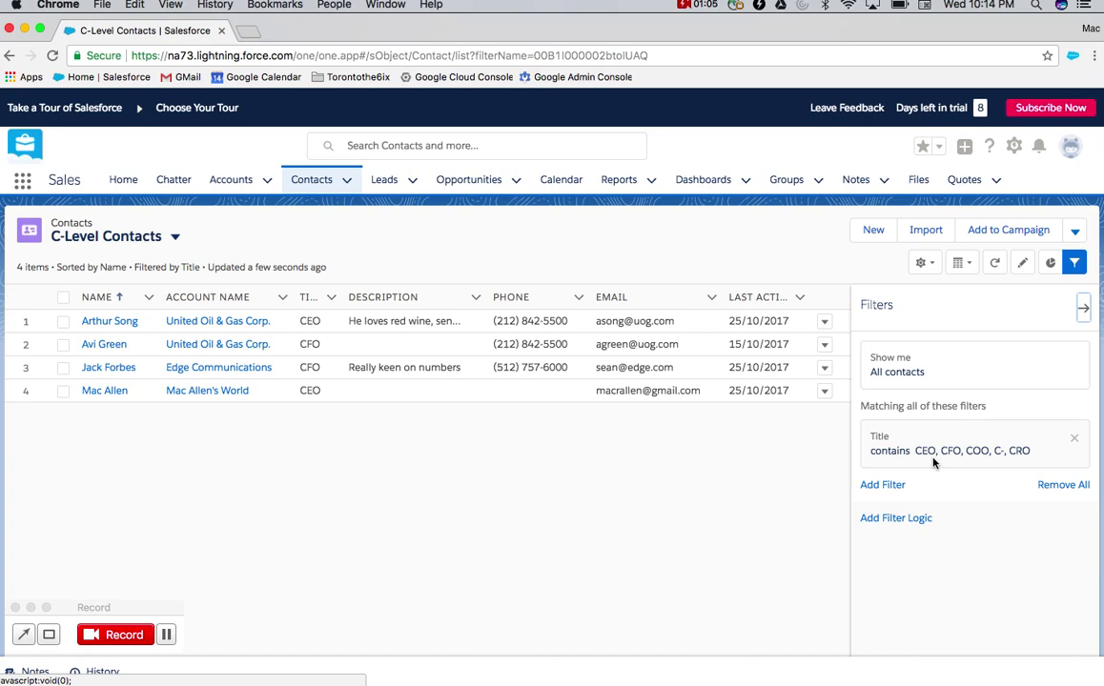
click(1083, 307)
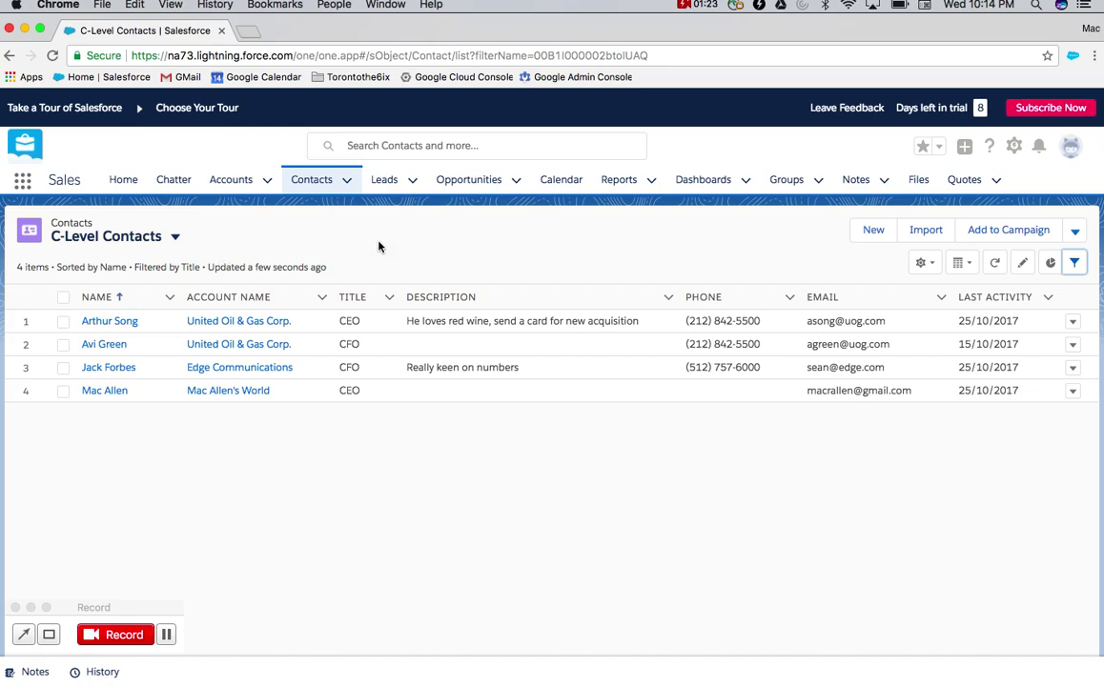
Step: Select the C-Level contacts except the United Oil & Gas CFO and reveal more actions
click(64, 300)
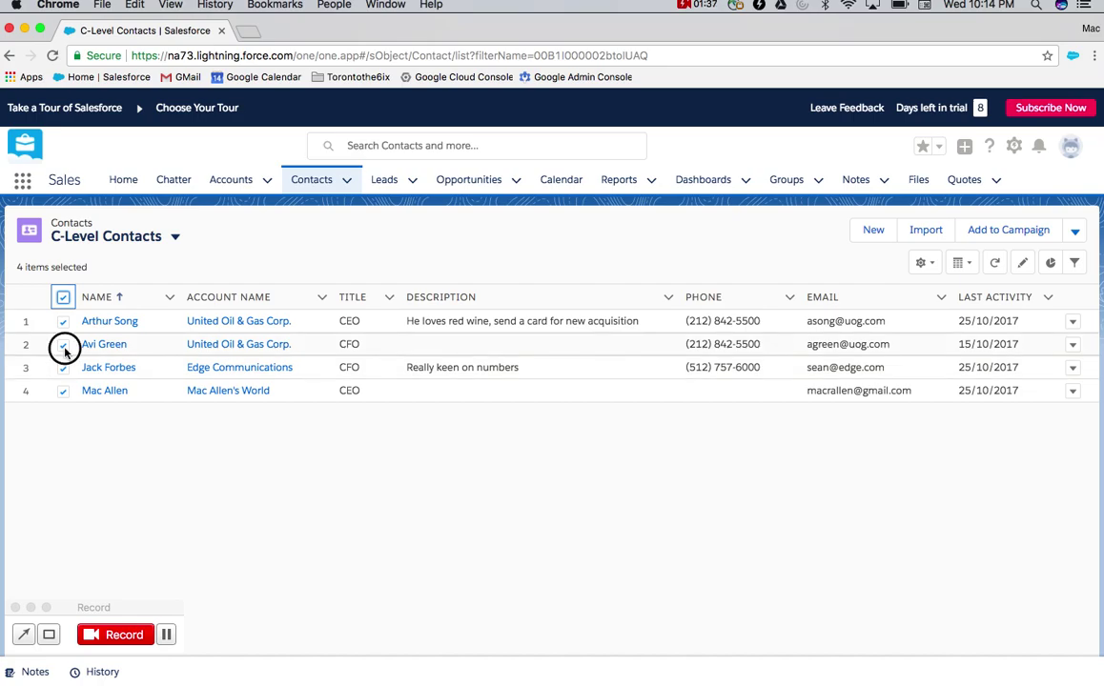
click(62, 346)
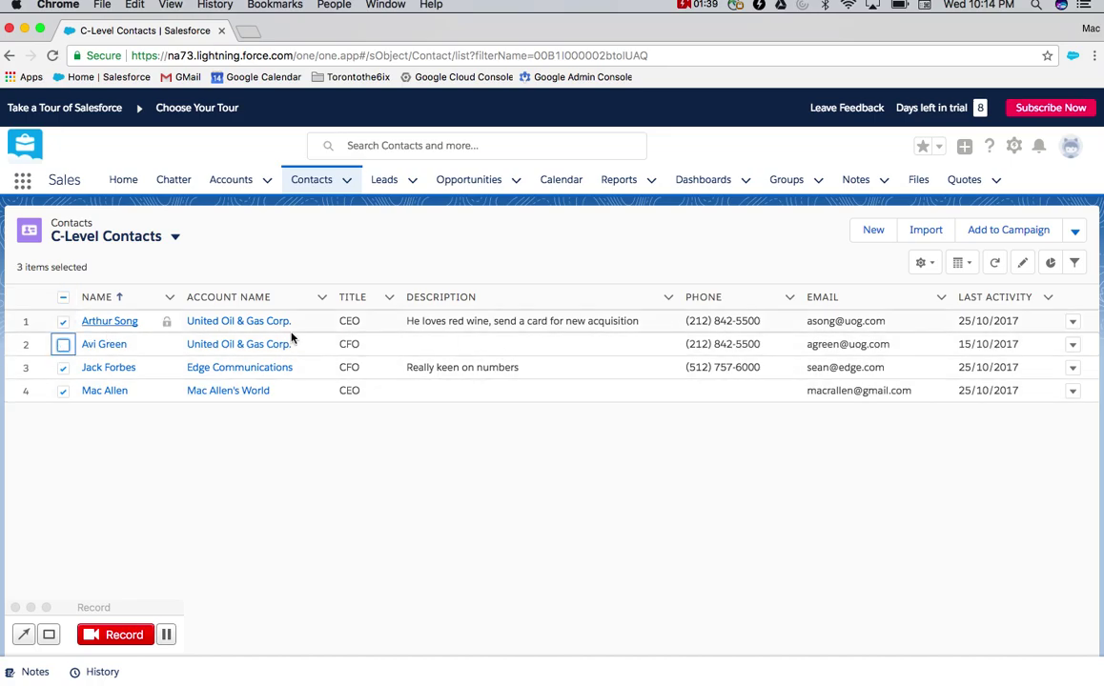
click(1075, 233)
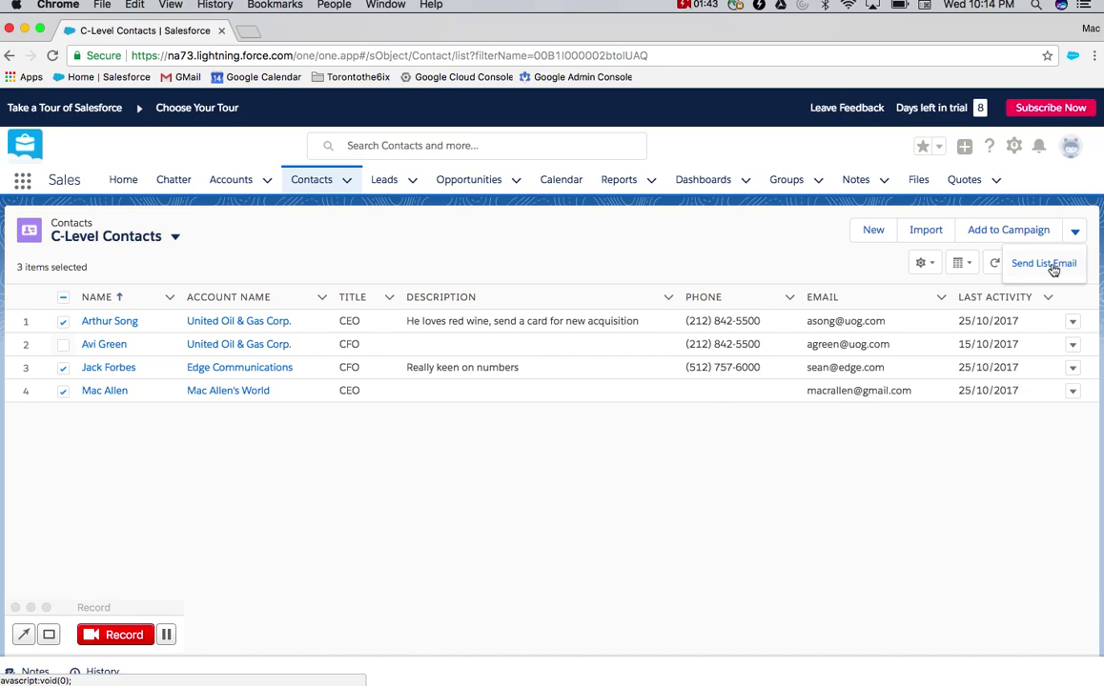
Step: Start a Send List Email draft to the three contacts and show its template options
click(1054, 266)
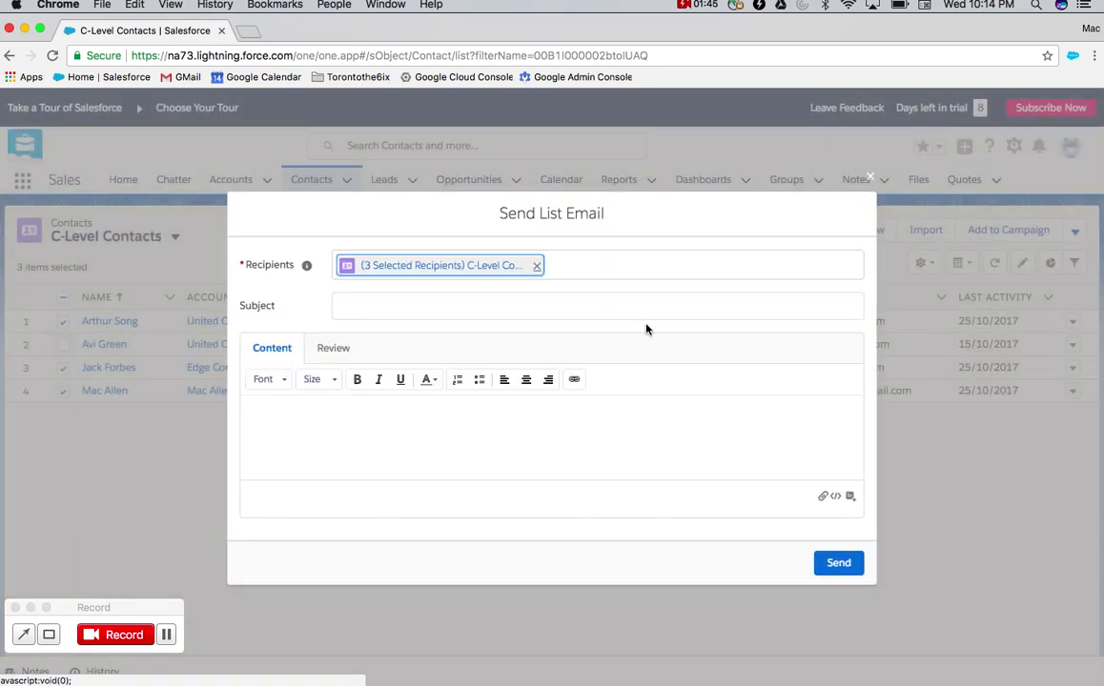
click(385, 411)
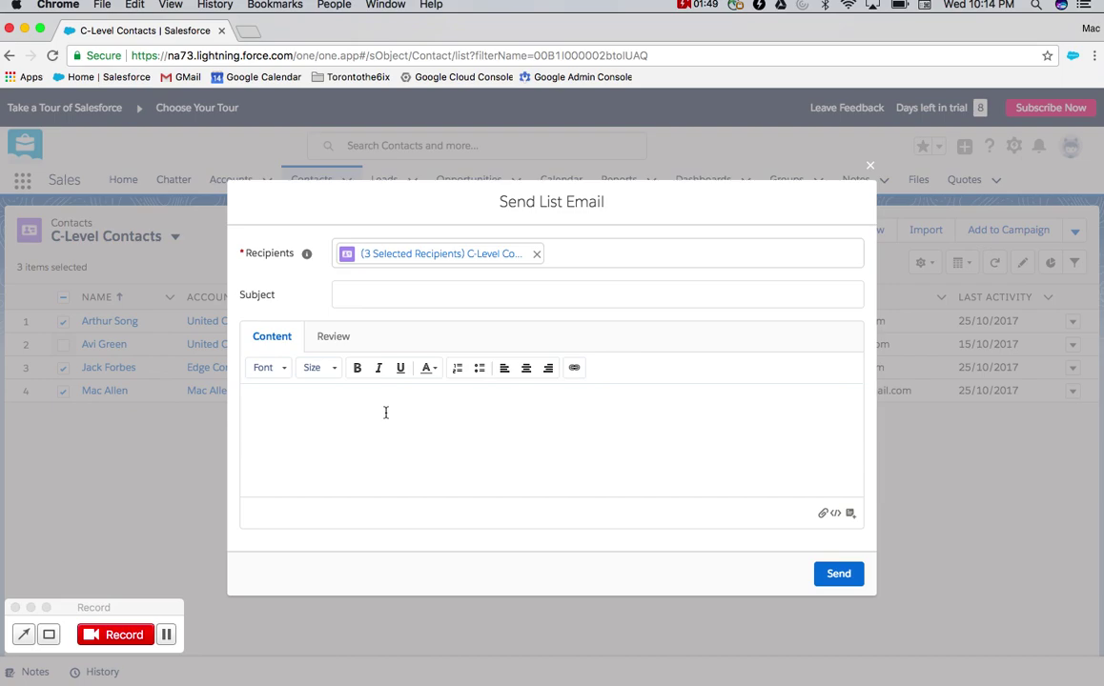
click(850, 515)
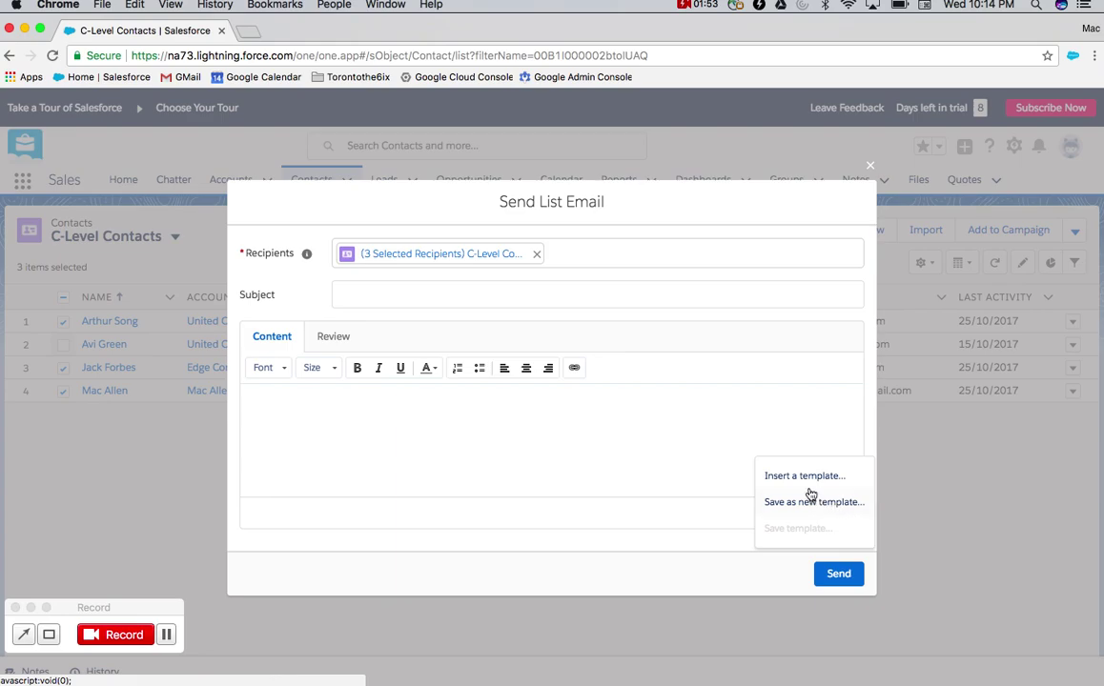
Step: Insert the SAMPLE: GREAT MEETING YOU template from Sample Lightning Templates
click(809, 476)
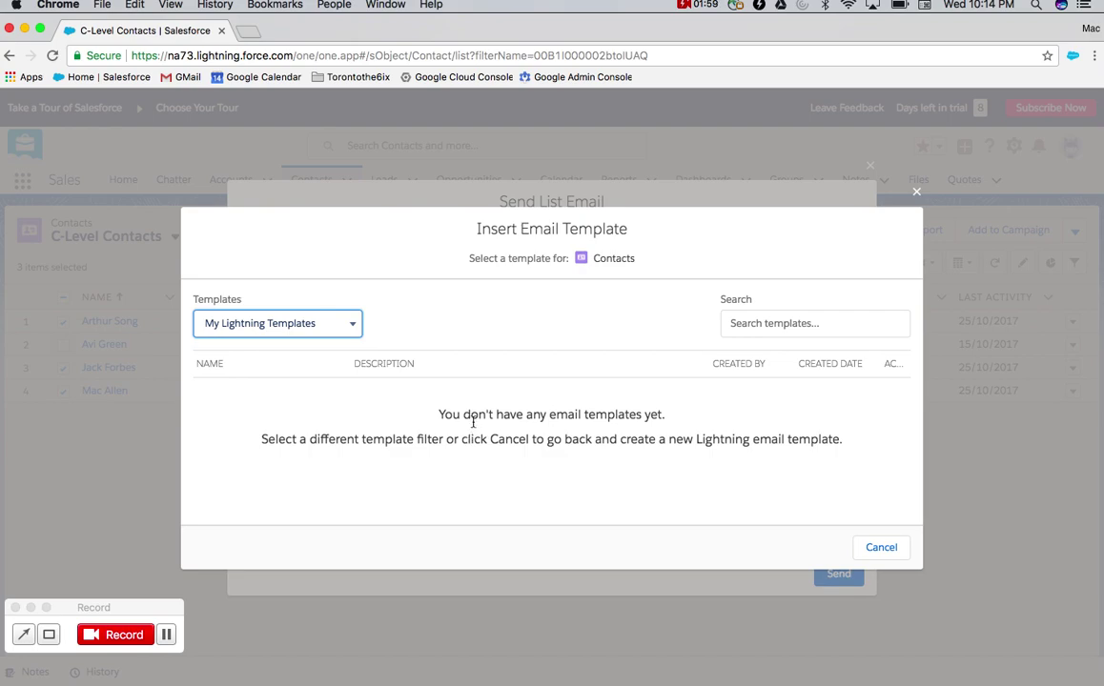
click(338, 324)
click(324, 337)
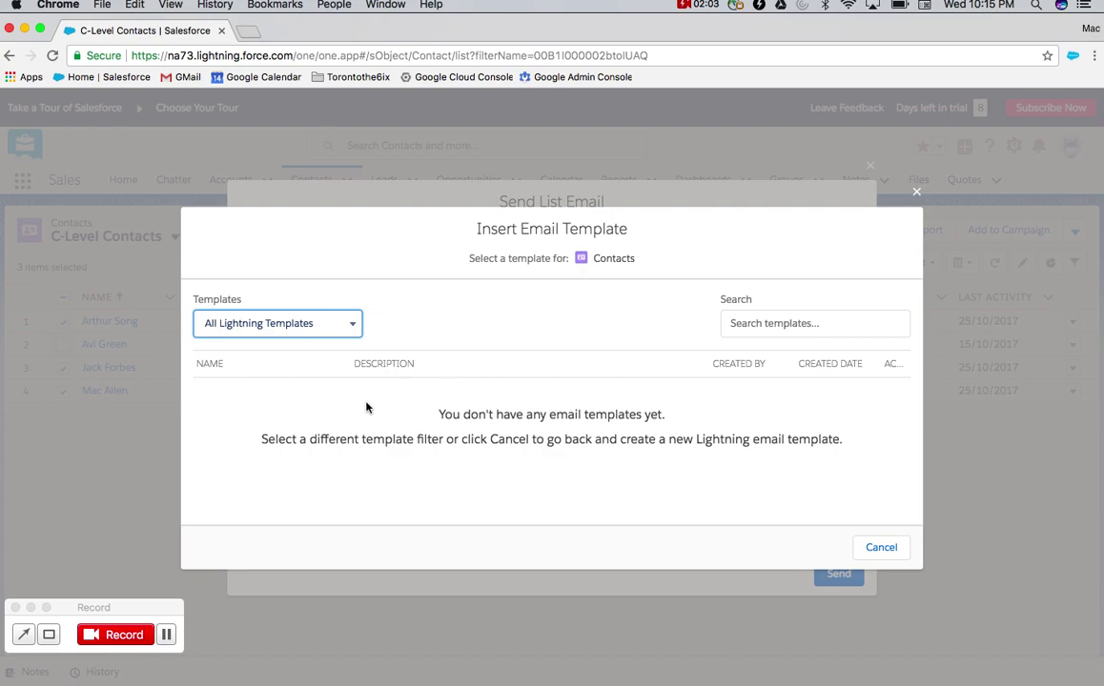
click(353, 325)
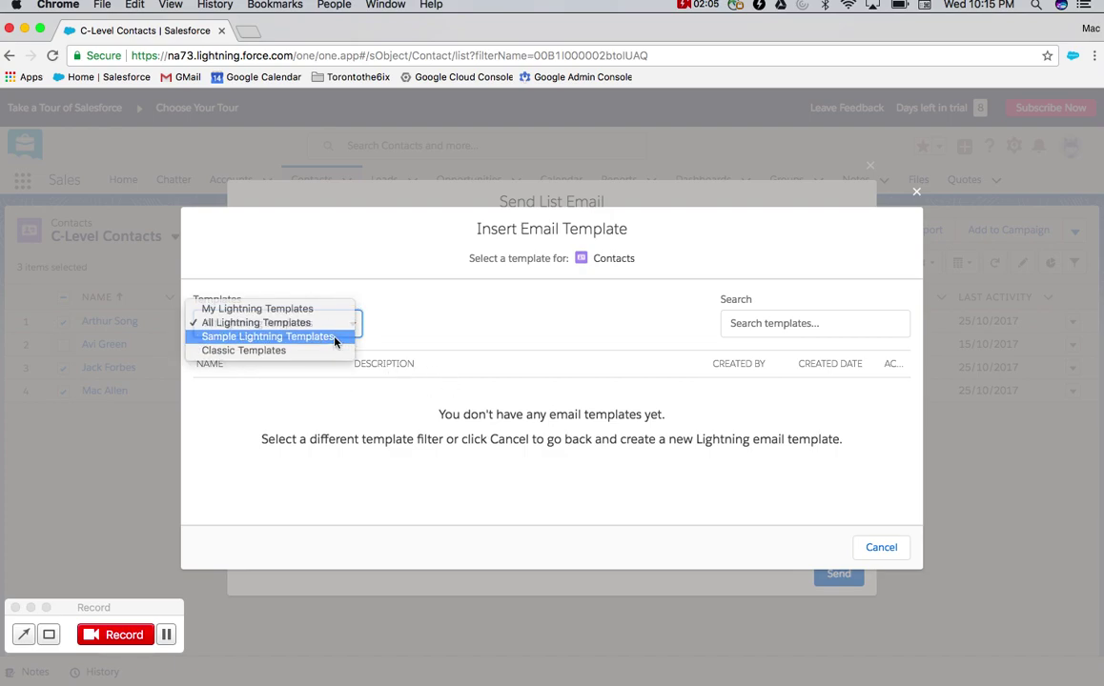
click(338, 337)
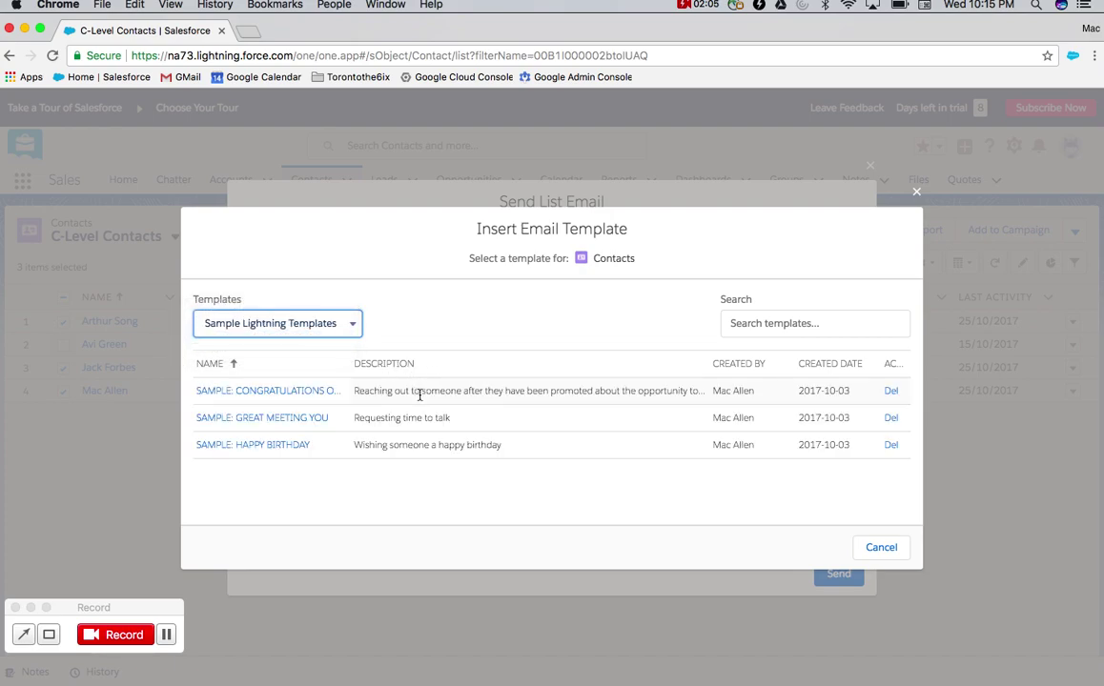
click(270, 419)
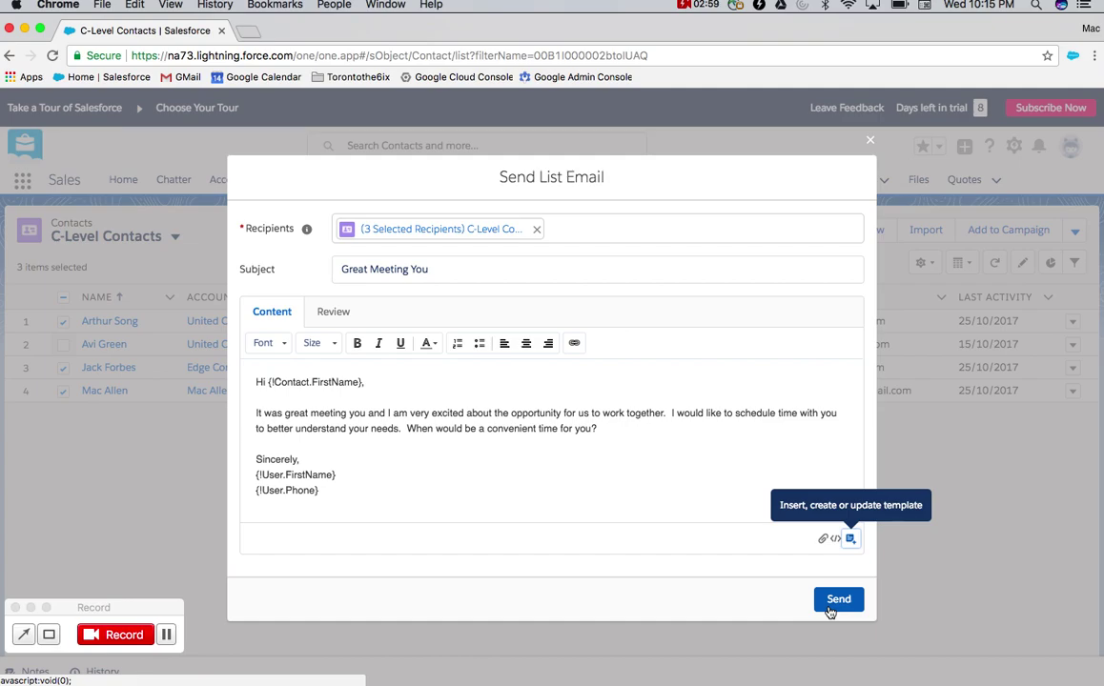
click(125, 639)
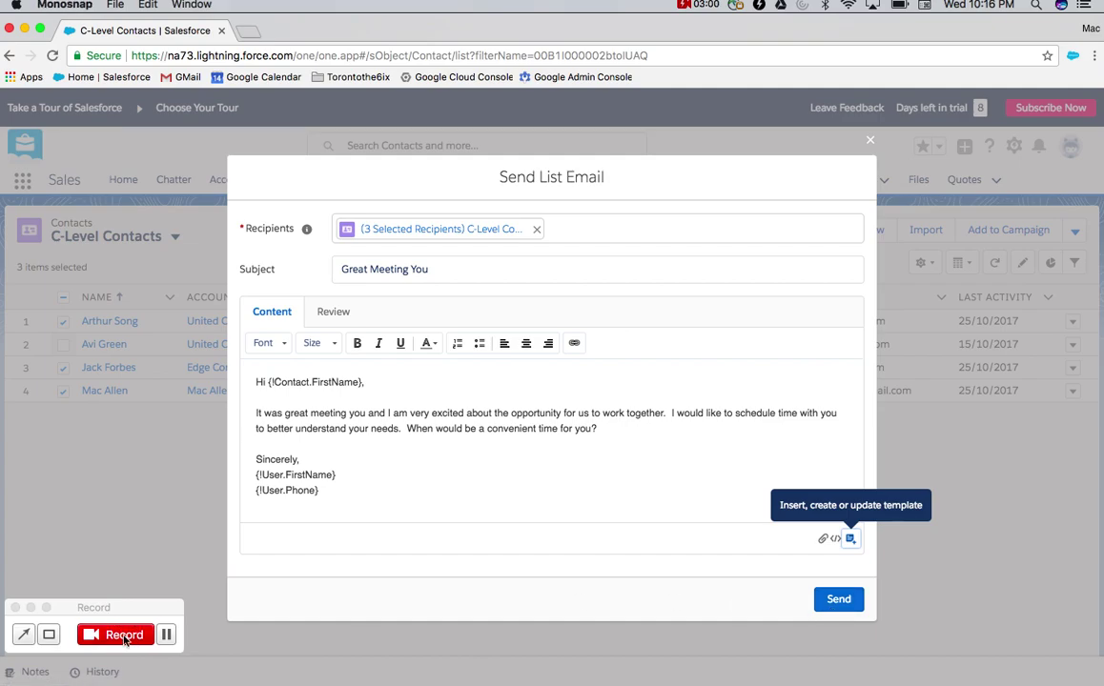